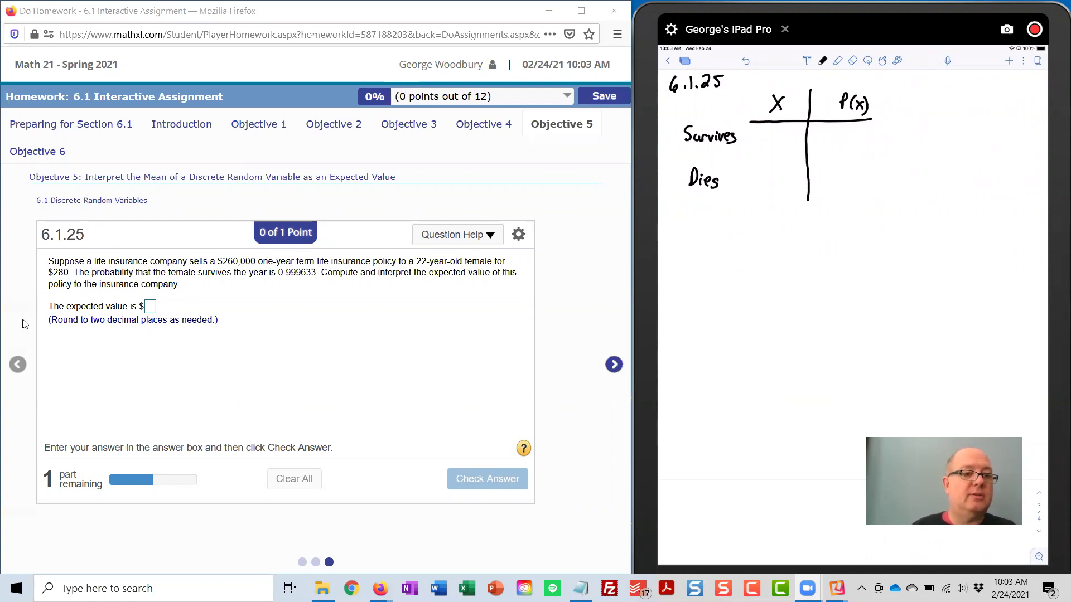
- Glance back at Example 7 on the previous slide, then return to question 6.1.25
click(19, 367)
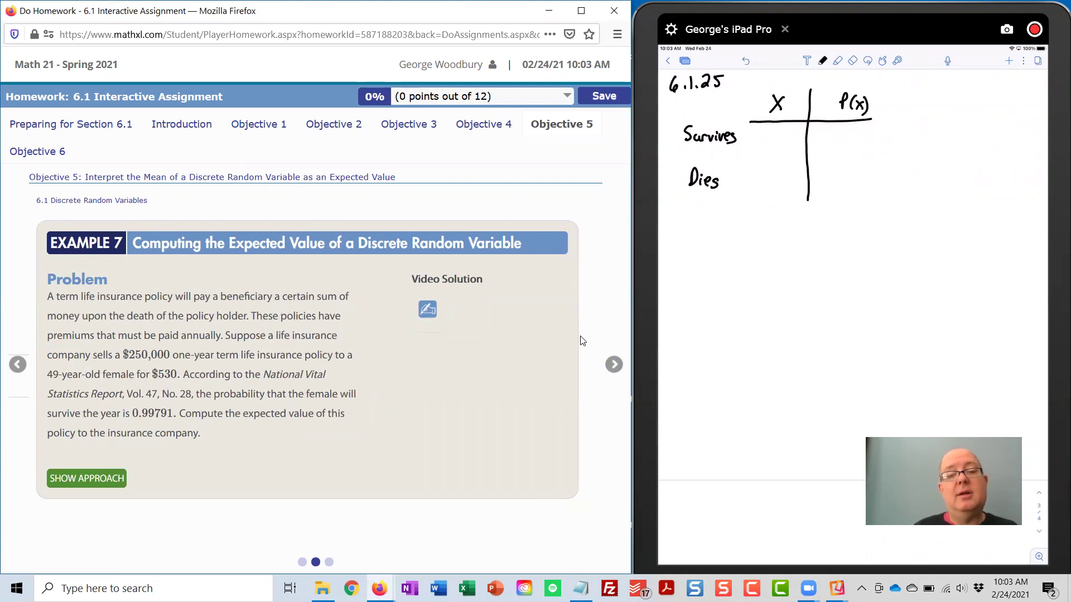
click(614, 365)
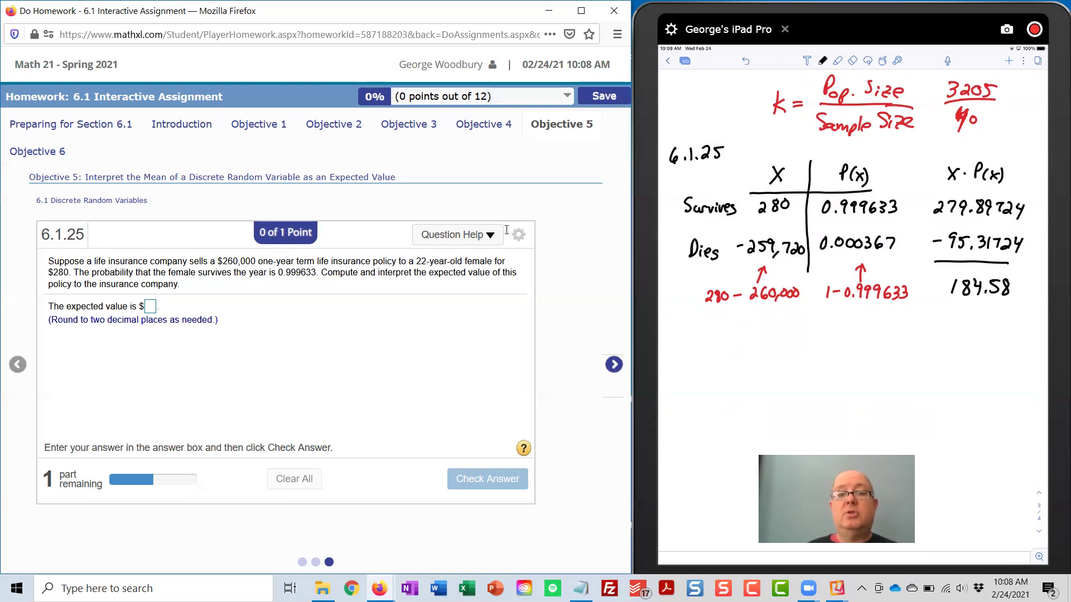
- Launch StatCrunch from Question Help and tile it on the left, with the iPad mirror on the right
click(492, 239)
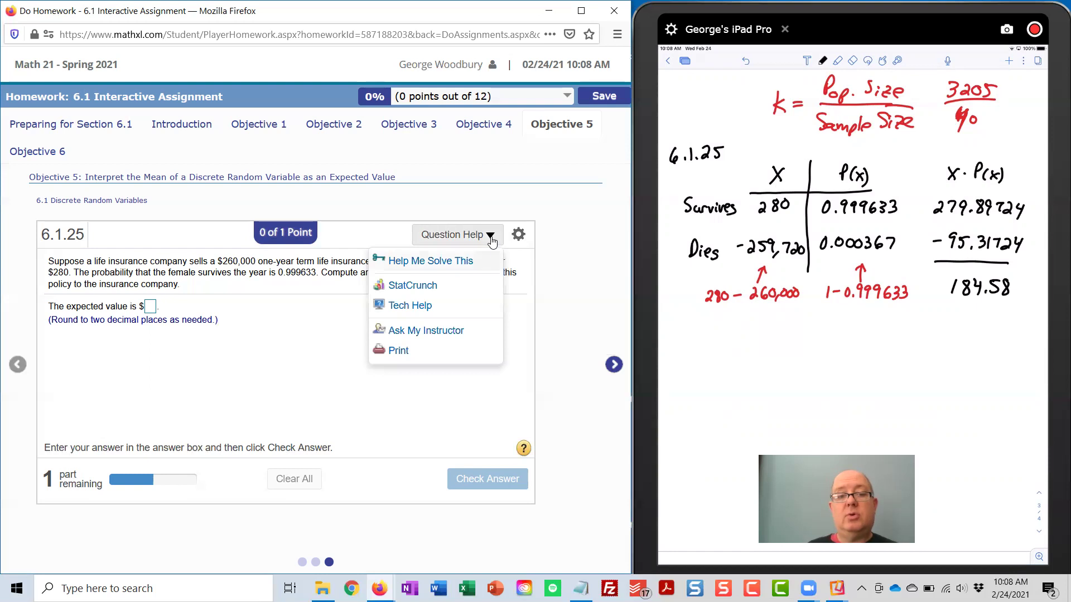
click(439, 285)
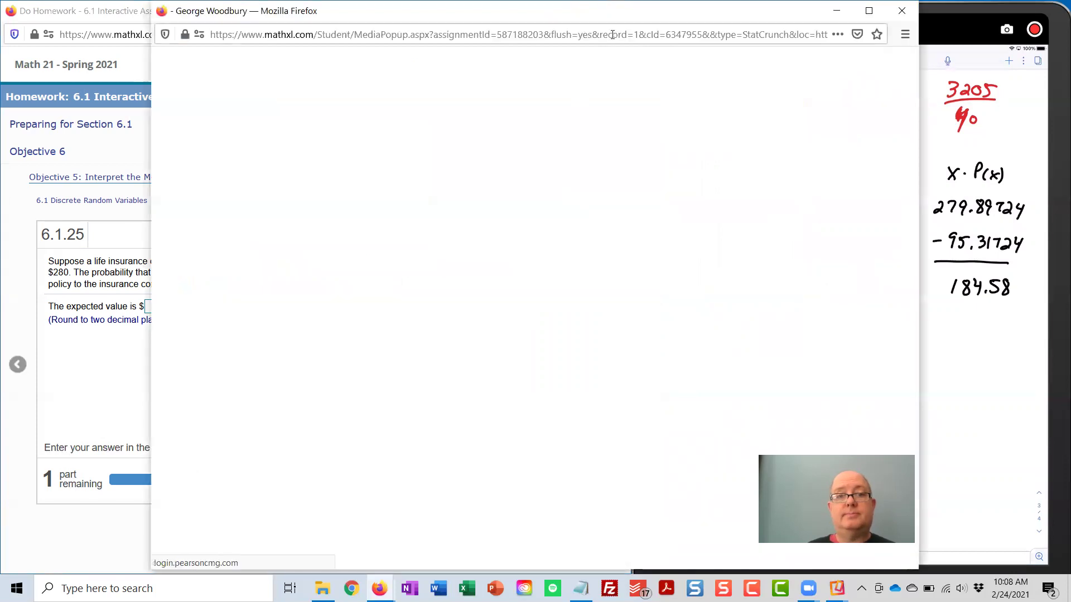
key(super+Left)
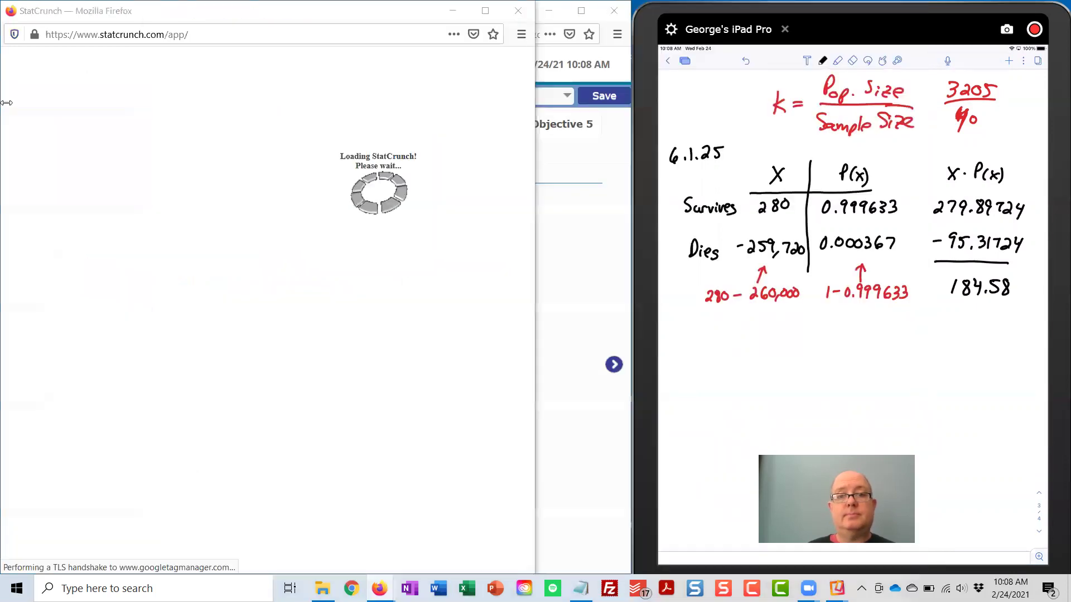
click(962, 260)
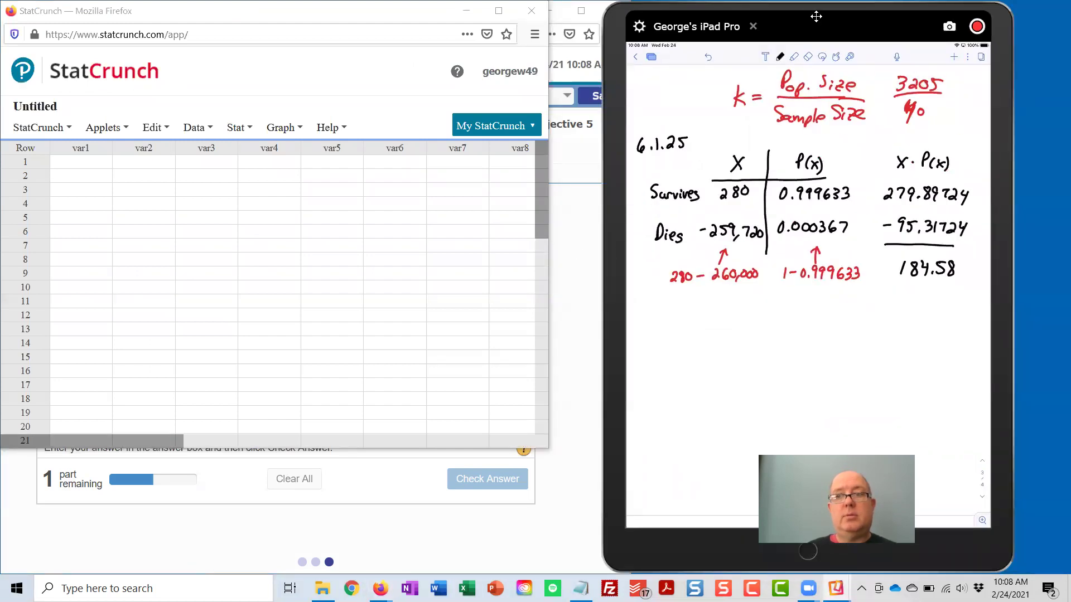
drag(816, 16, 885, 17)
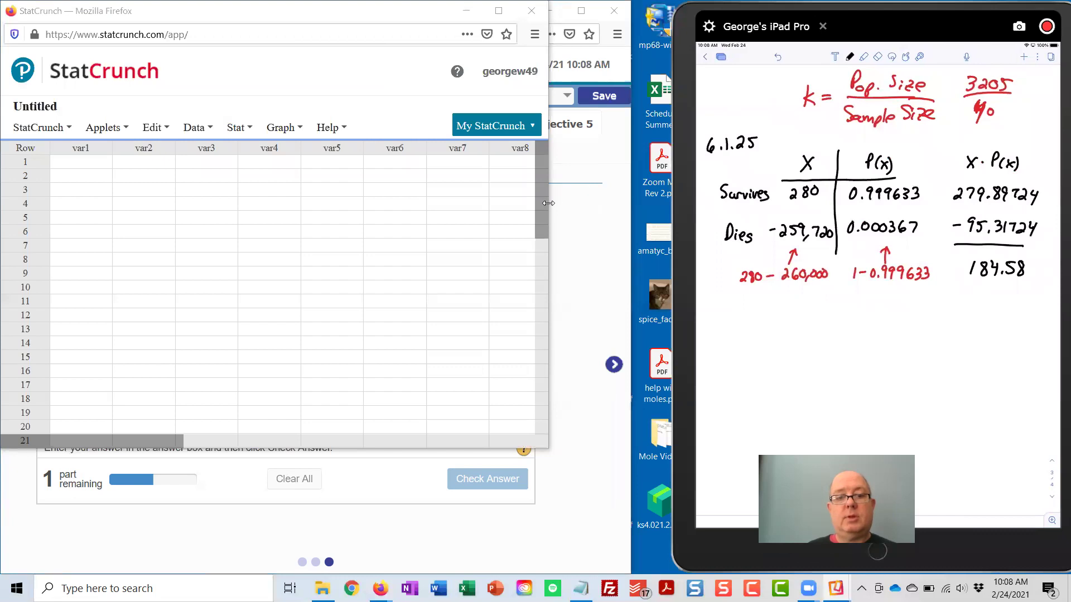
drag(548, 203, 672, 212)
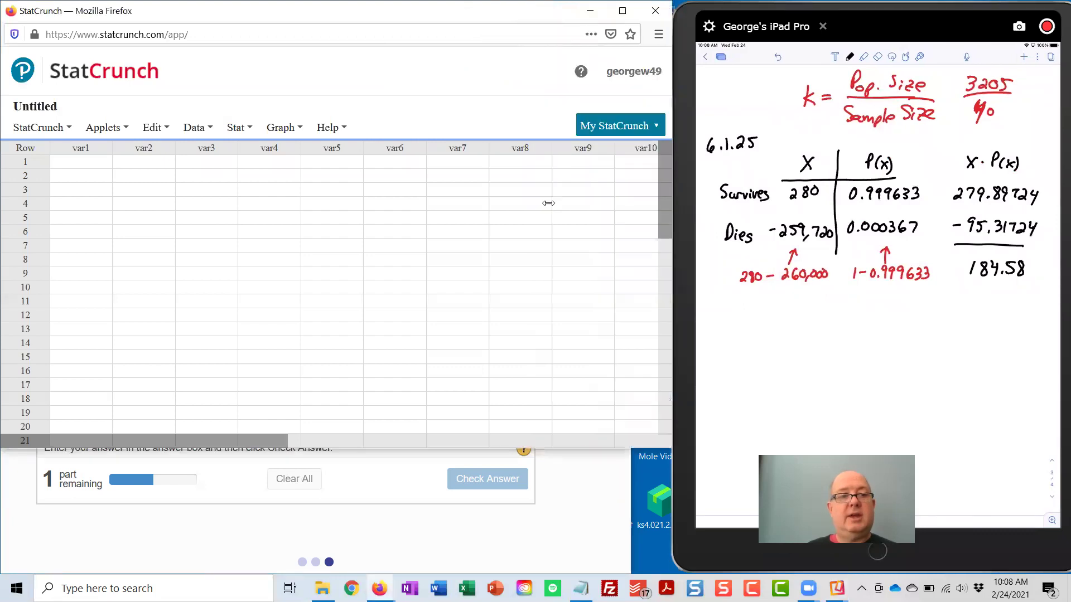
- Name the first column X and enter the values 280 and -259720
click(92, 168)
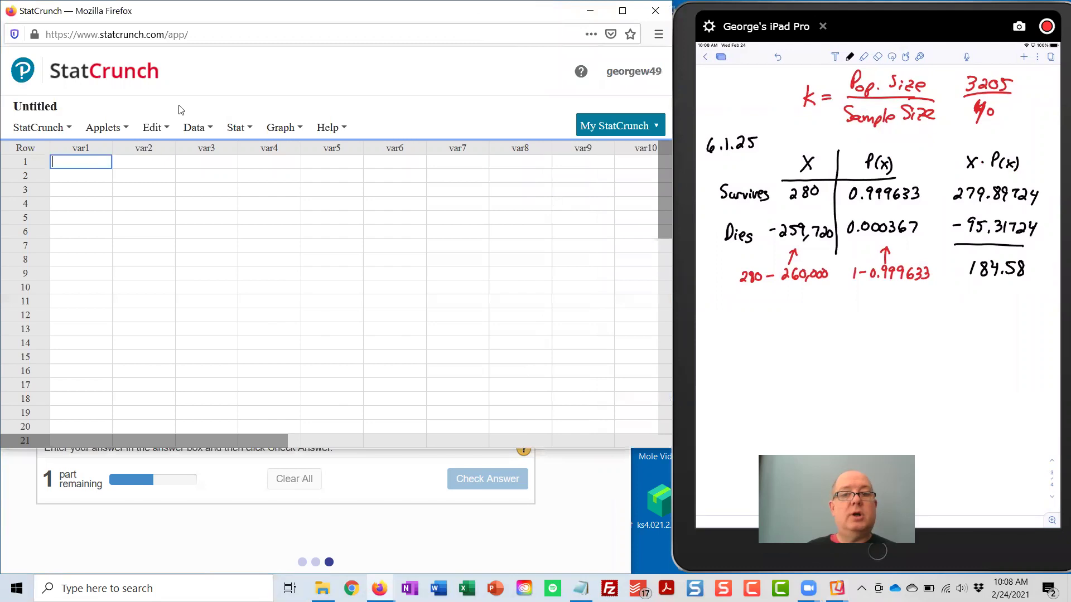
key(Up)
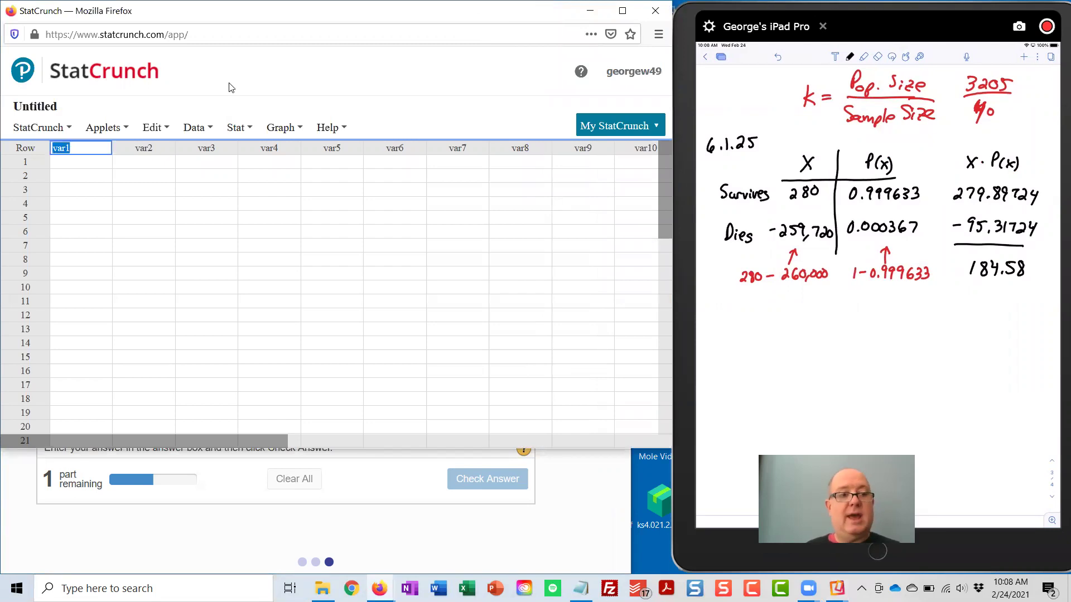
text(X)
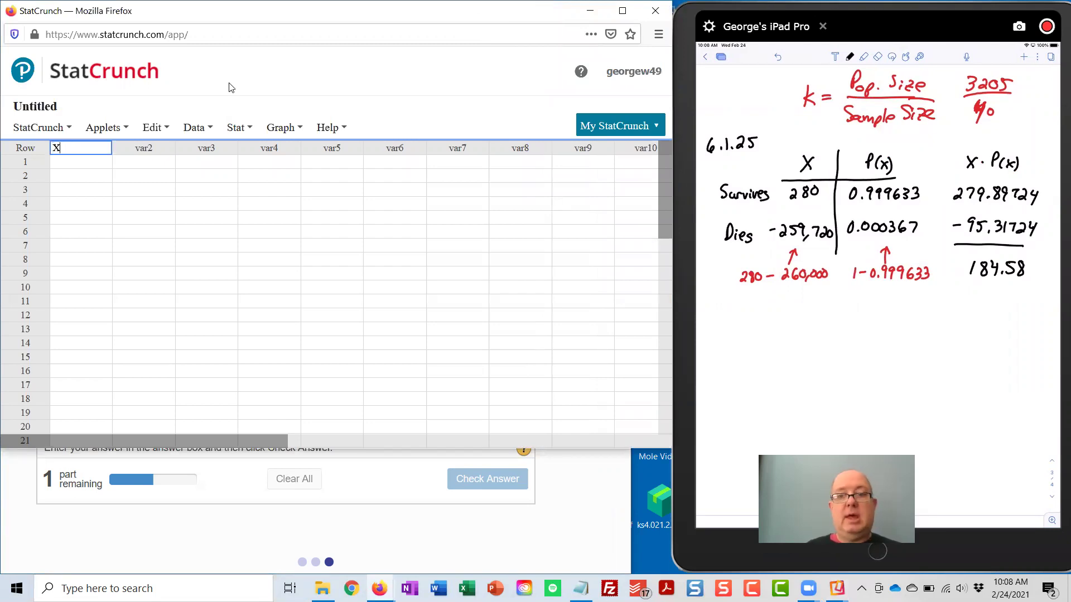
key(Return)
text(280)
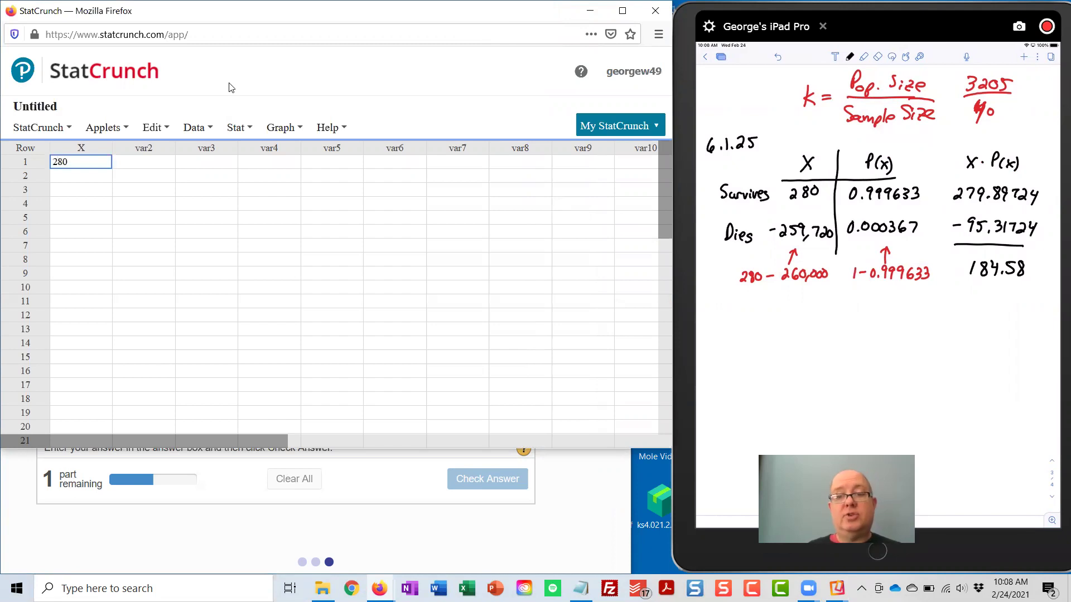
key(Return)
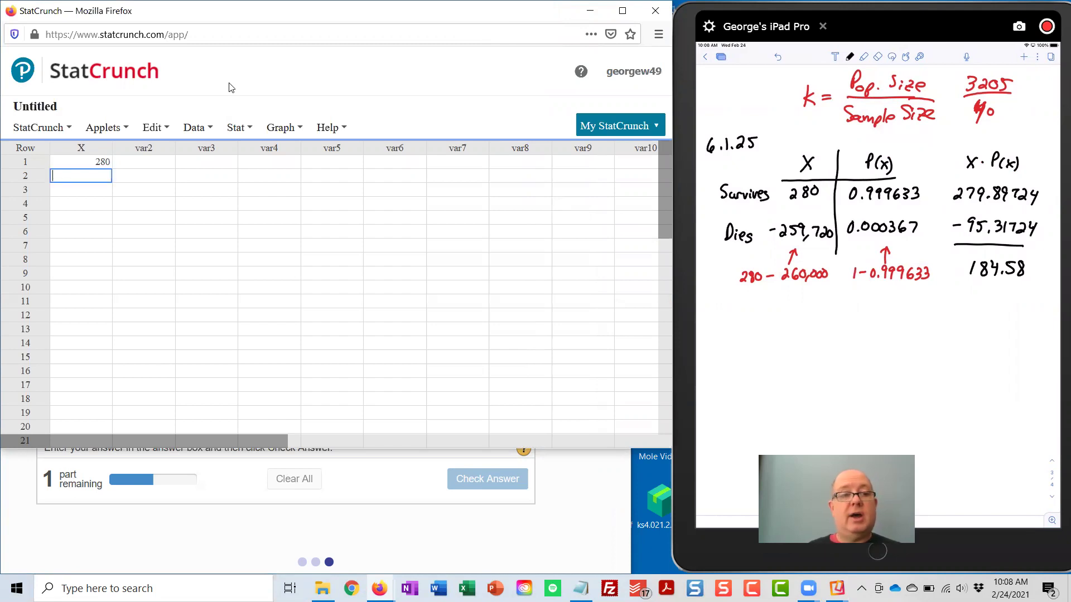
text(-259)
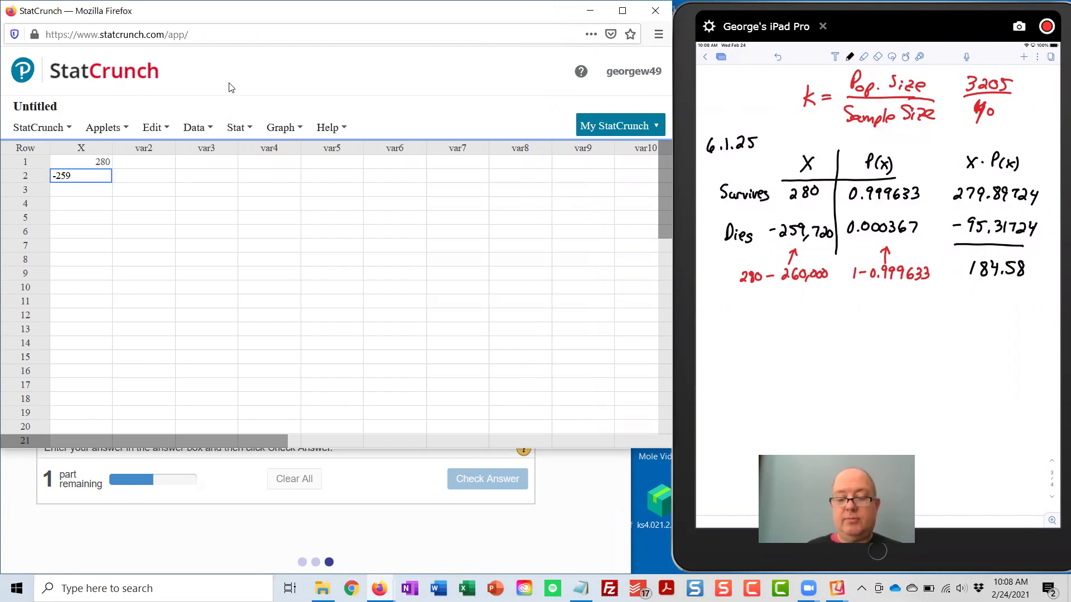
text(720)
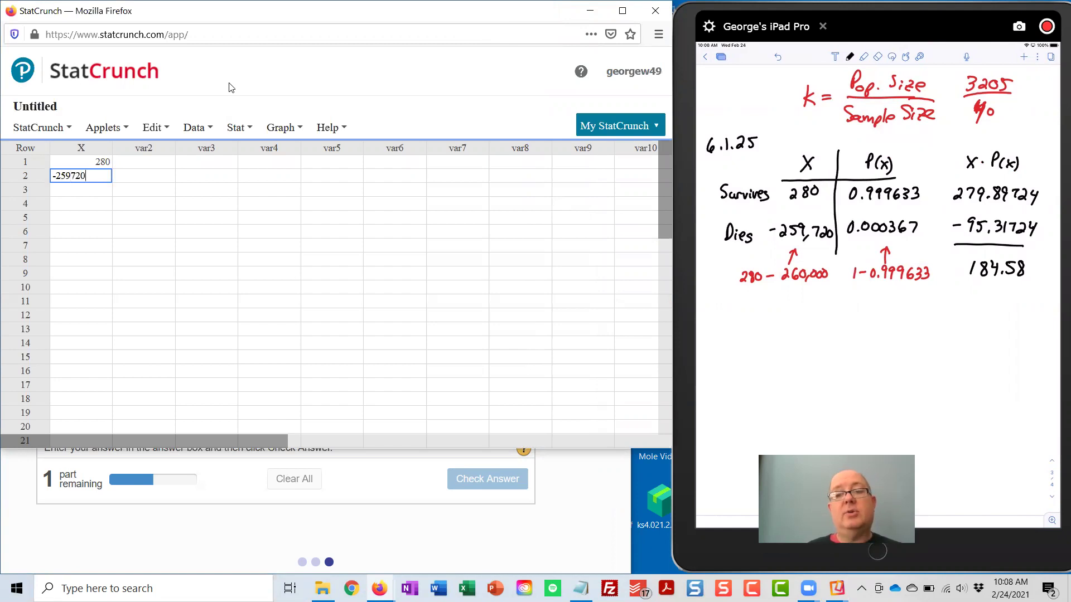
key(Tab)
- Name the second column P(X) and enter the probabilities 0.999633 and 0.000367
key(Up)
key(Up)
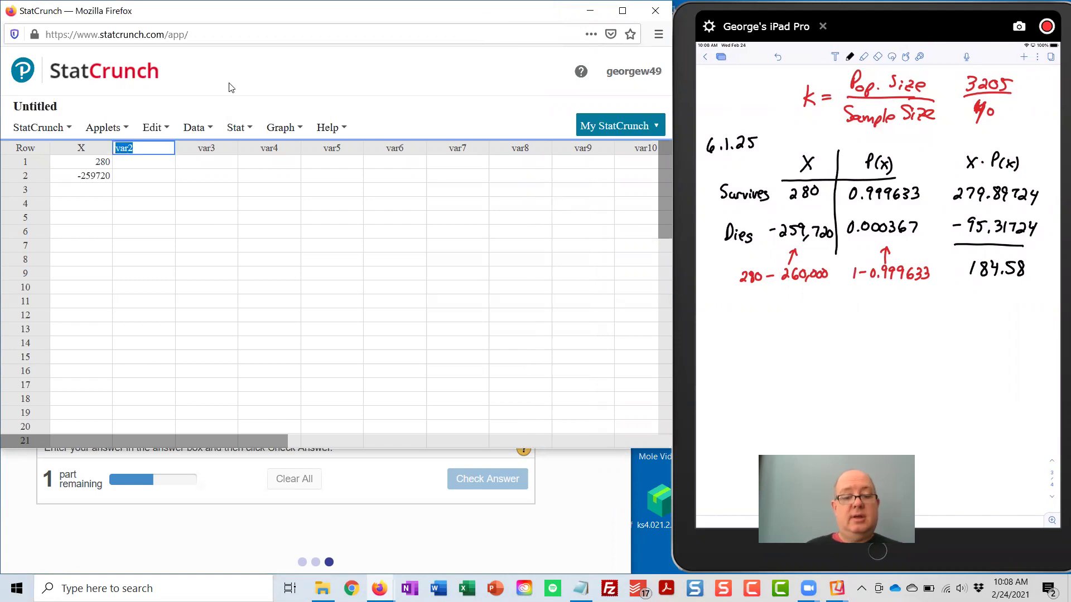
text(P(X)
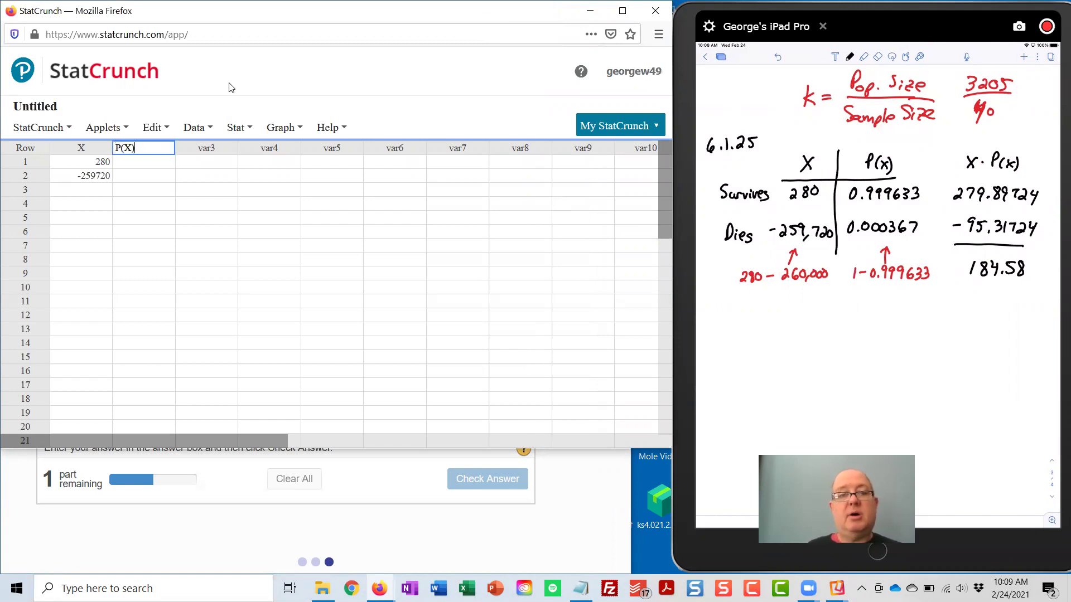
text())
key(Return)
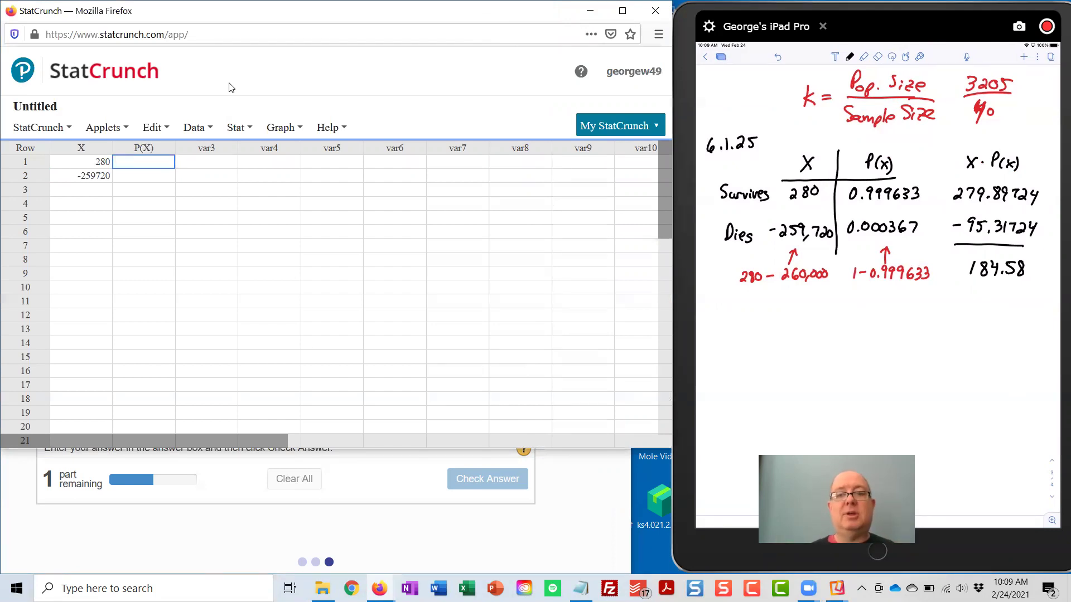
text(0.)
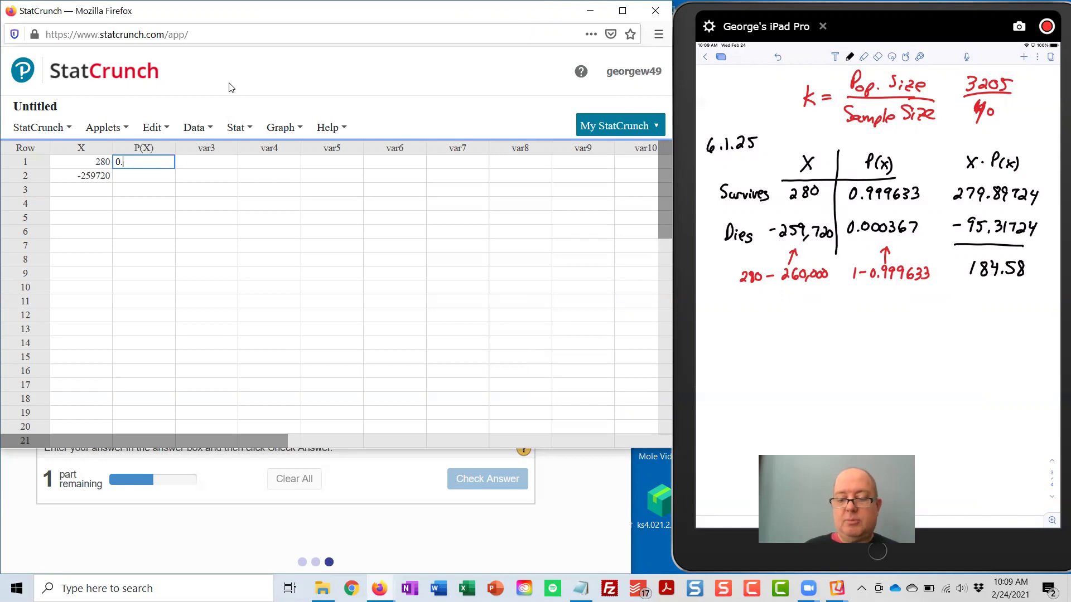
text(999633)
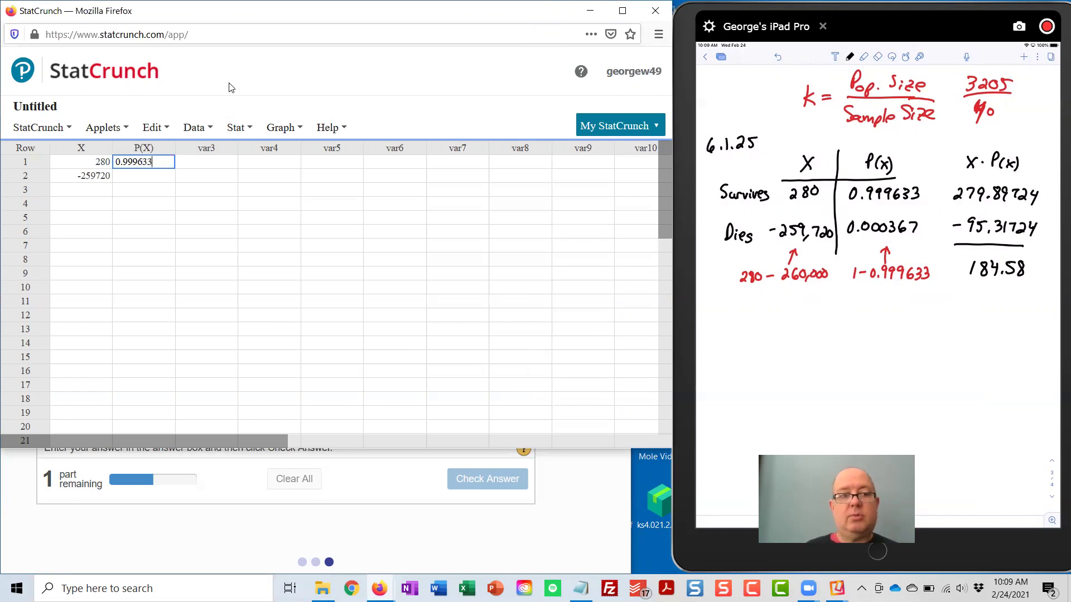
key(Return)
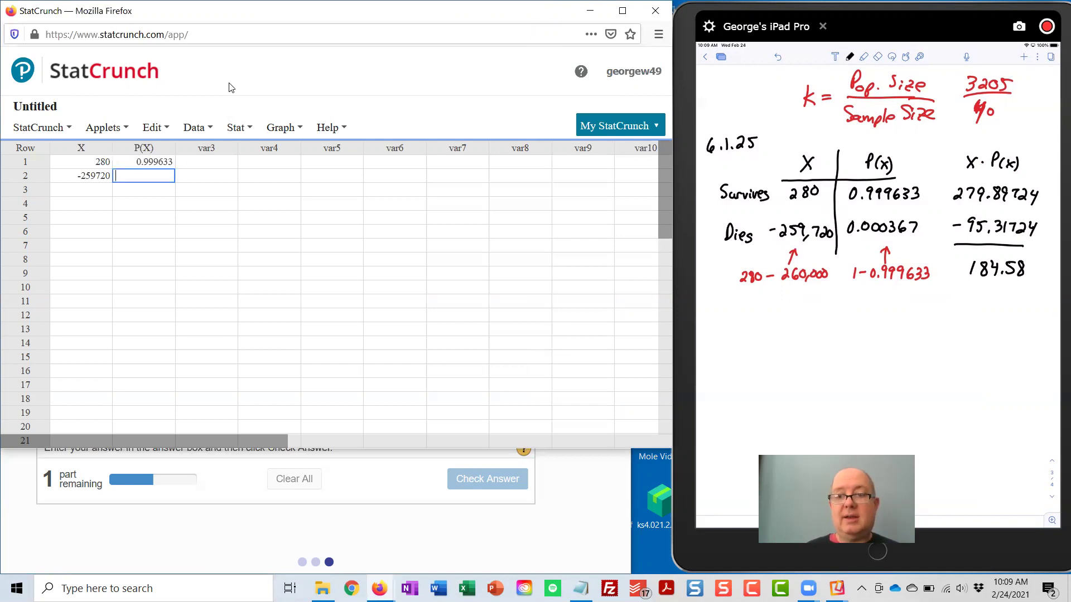
text(0.0003)
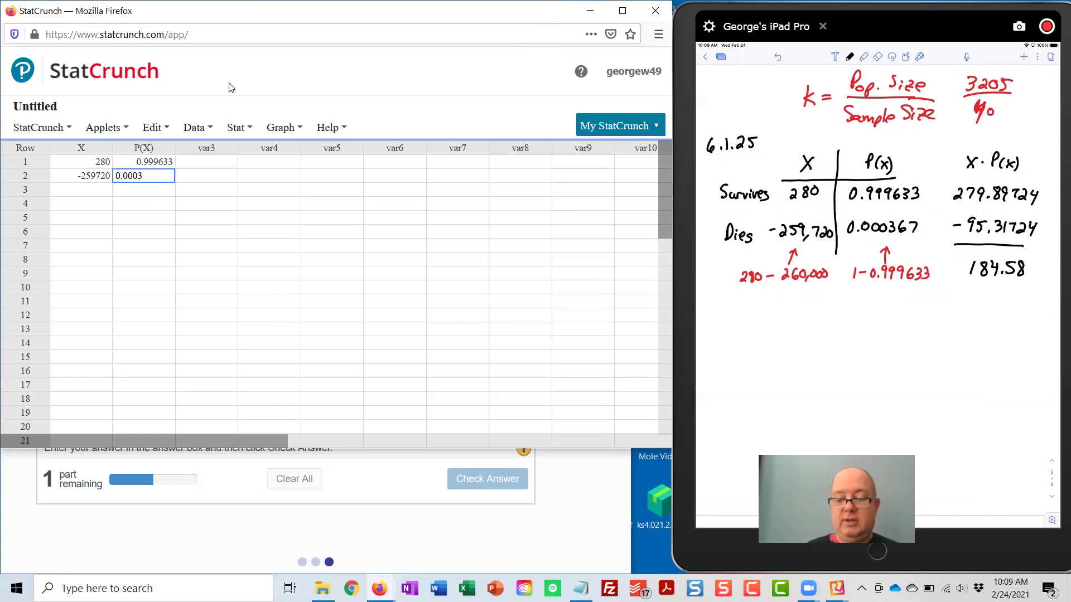
text(67)
key(Tab)
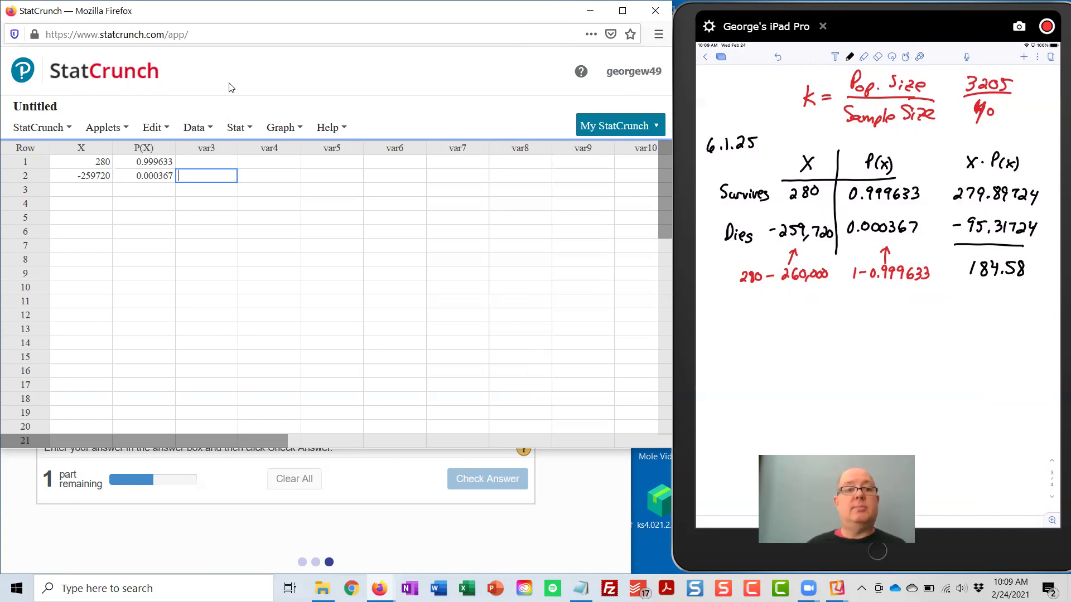
- Run the Custom calculator with values X weighted by P(X), giving mean 184.58
click(244, 128)
mouse_move(262, 151)
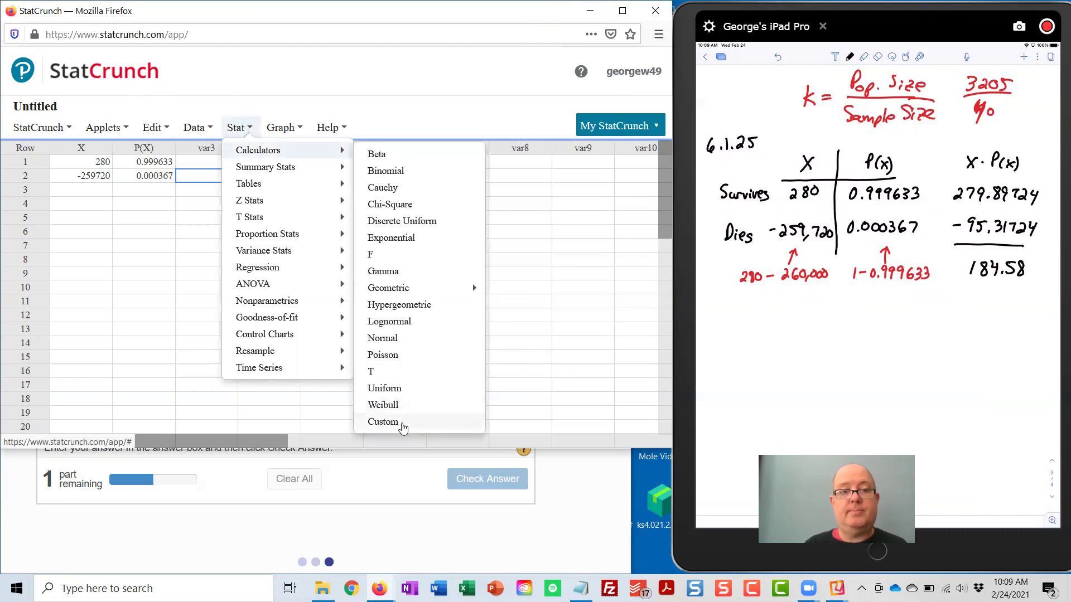
click(404, 424)
click(266, 195)
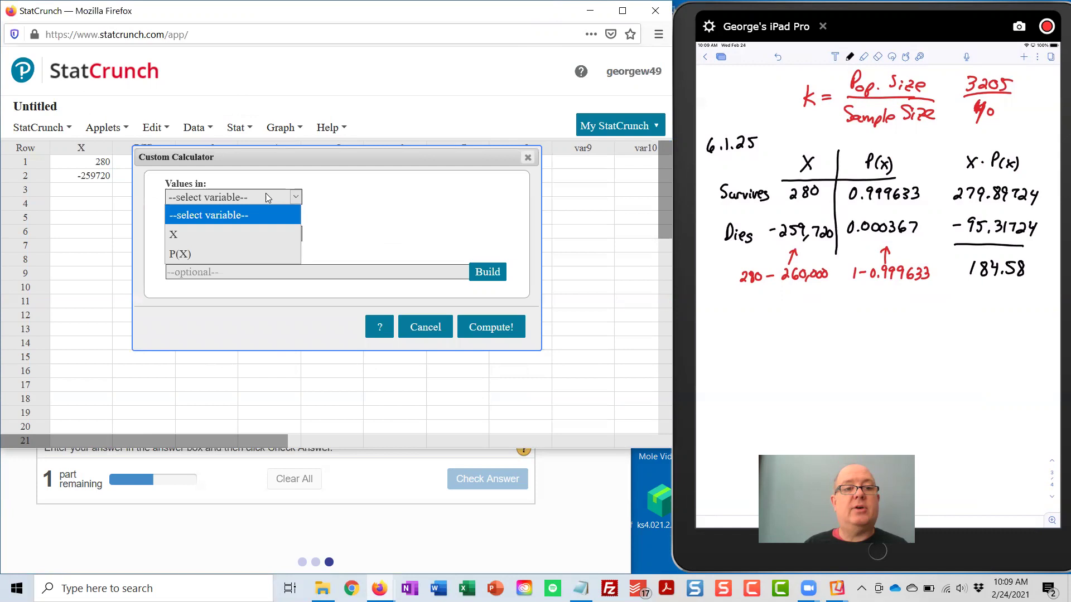
click(251, 233)
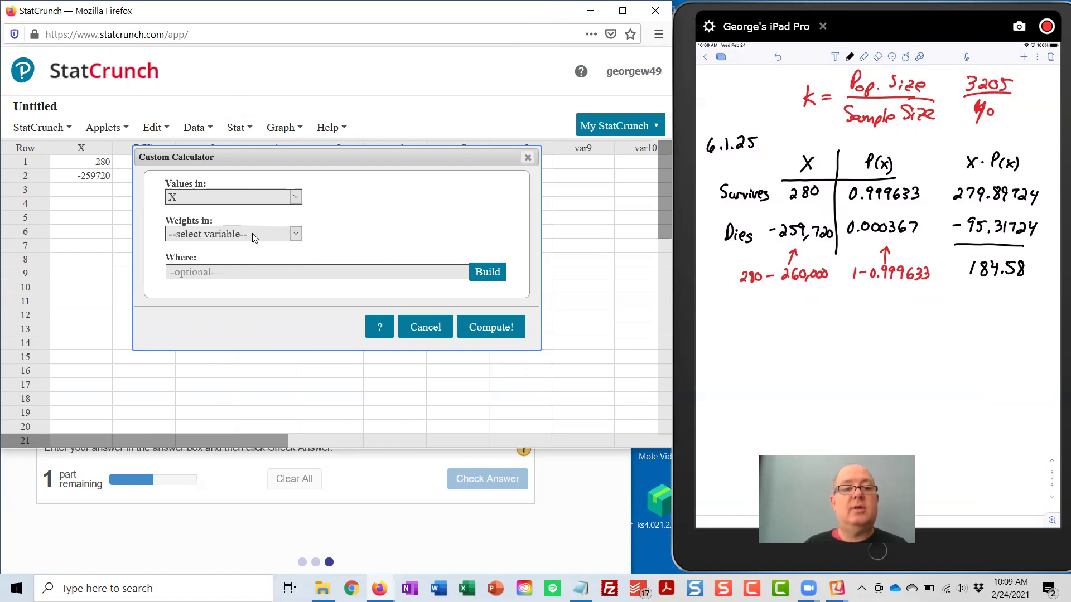
click(252, 235)
click(241, 292)
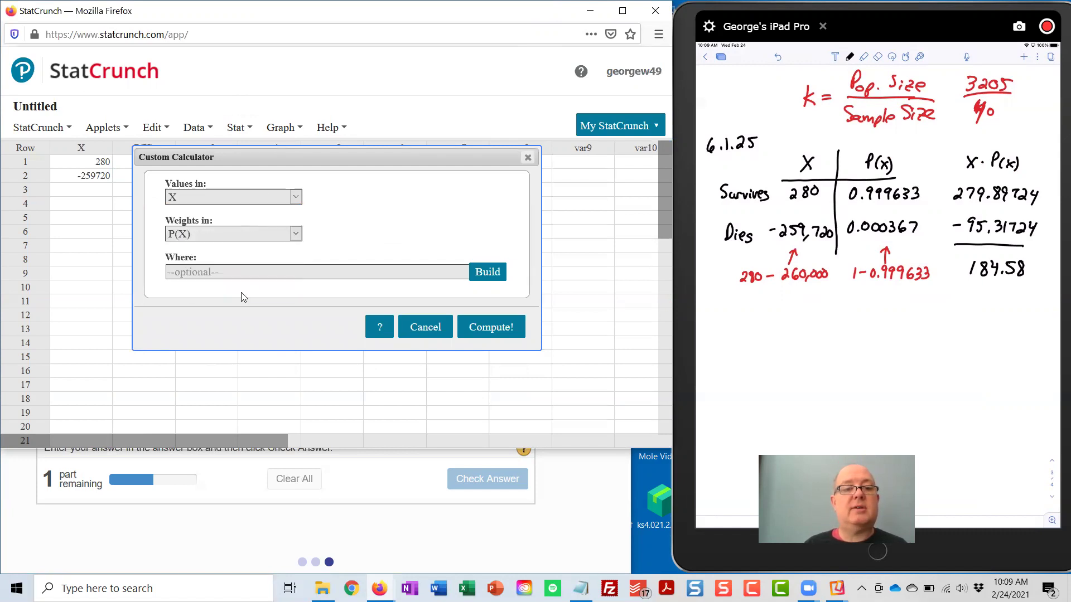
click(486, 330)
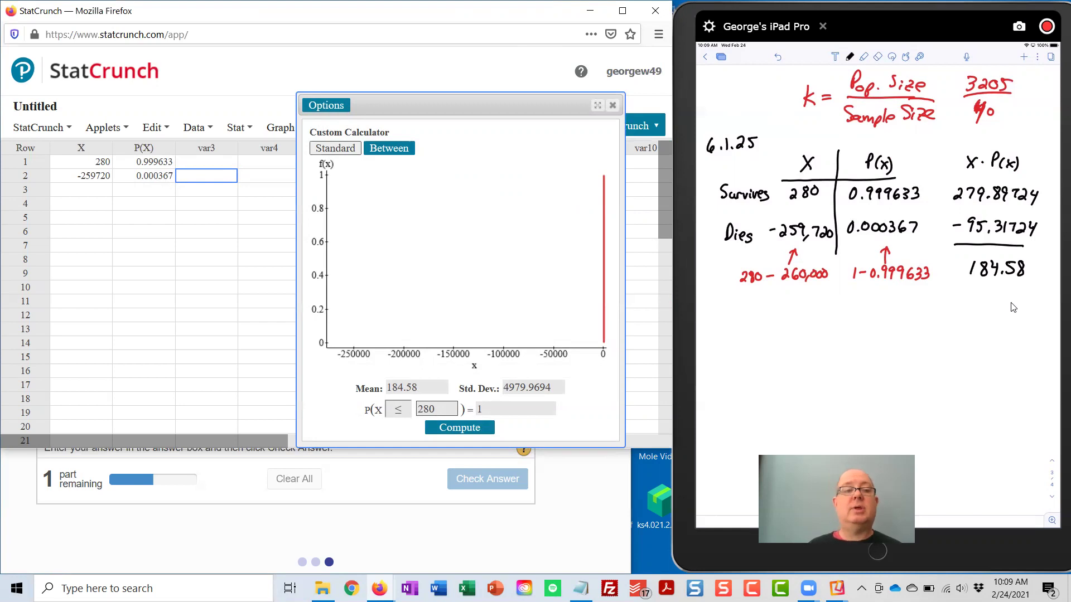
- Close StatCrunch and enter 184.58 as the expected value in MathXL
click(657, 13)
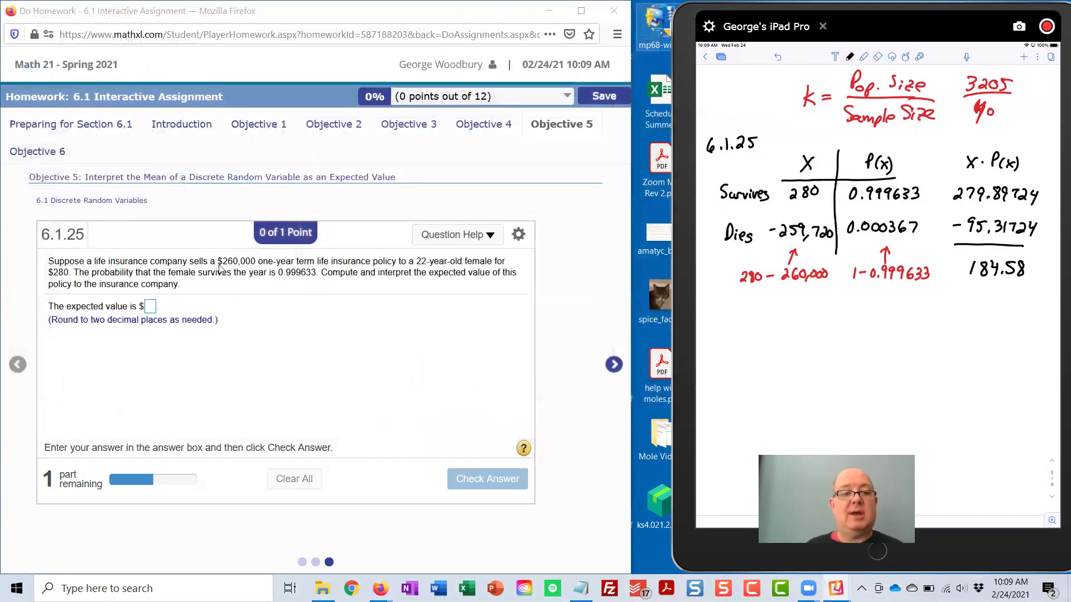
click(151, 312)
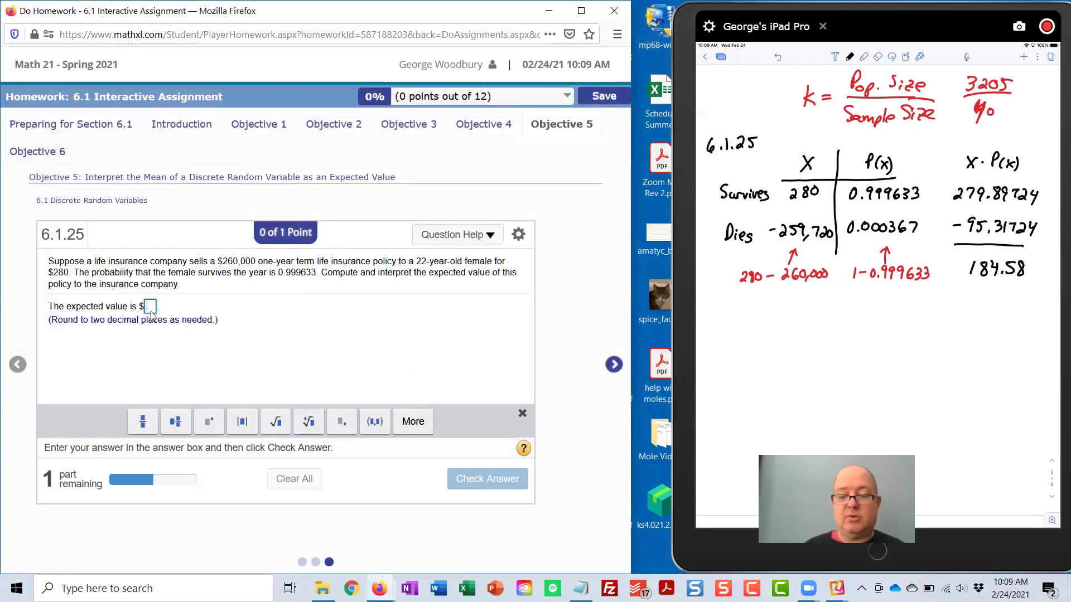
text(184.58)
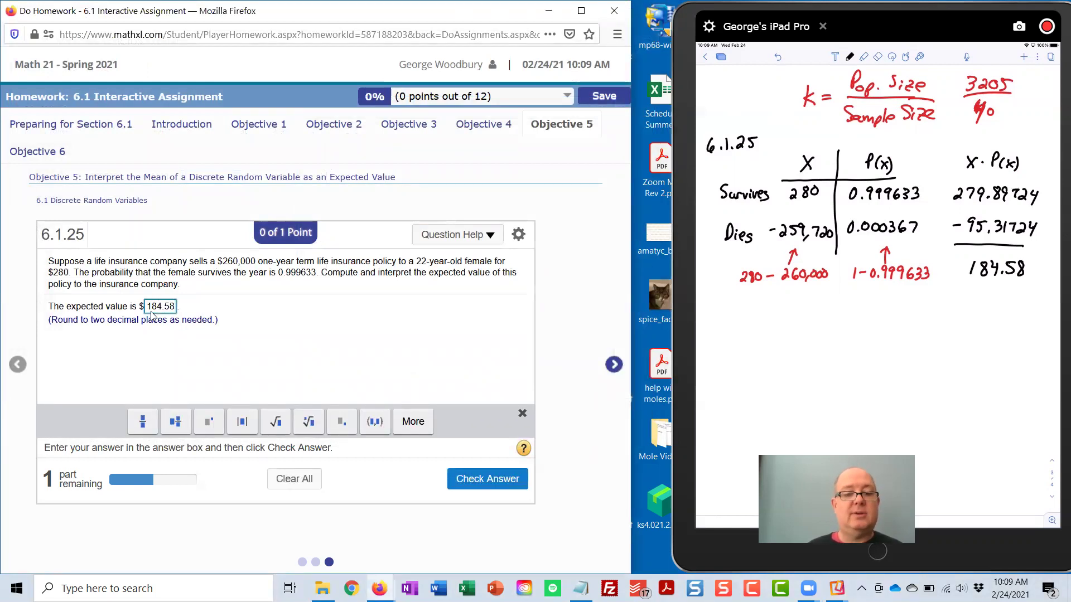
key(Return)
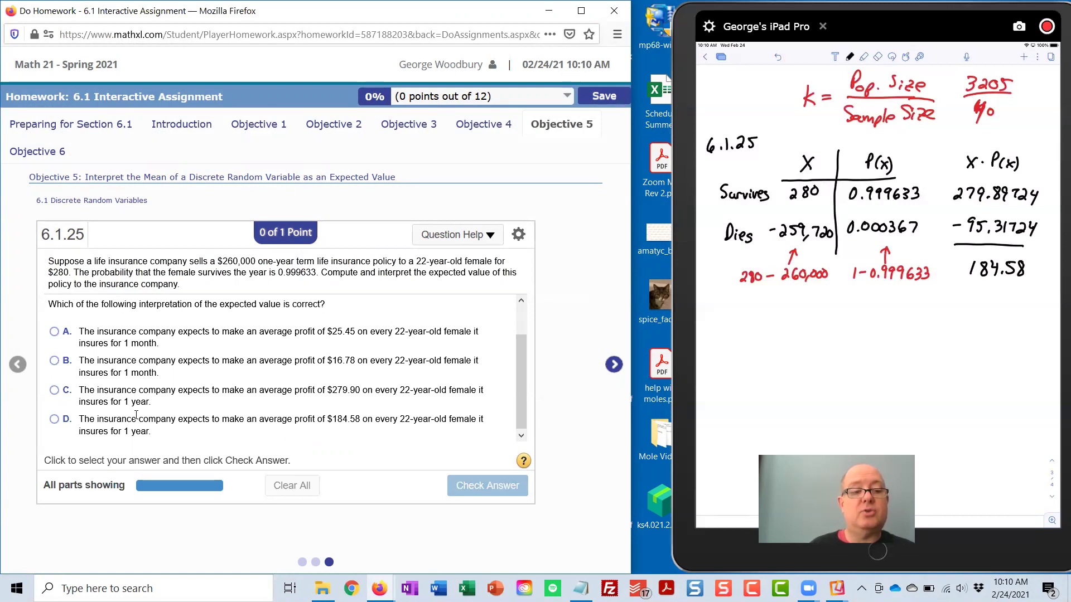
- Select the $184.58 average yearly profit interpretation, check it, and dismiss the Good job message
click(55, 421)
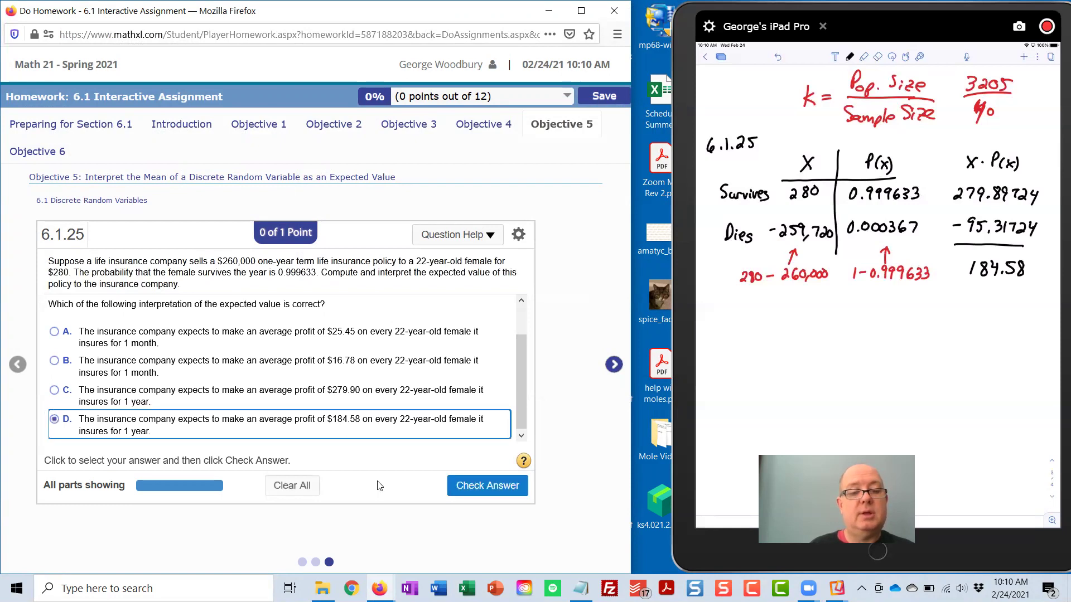
click(477, 484)
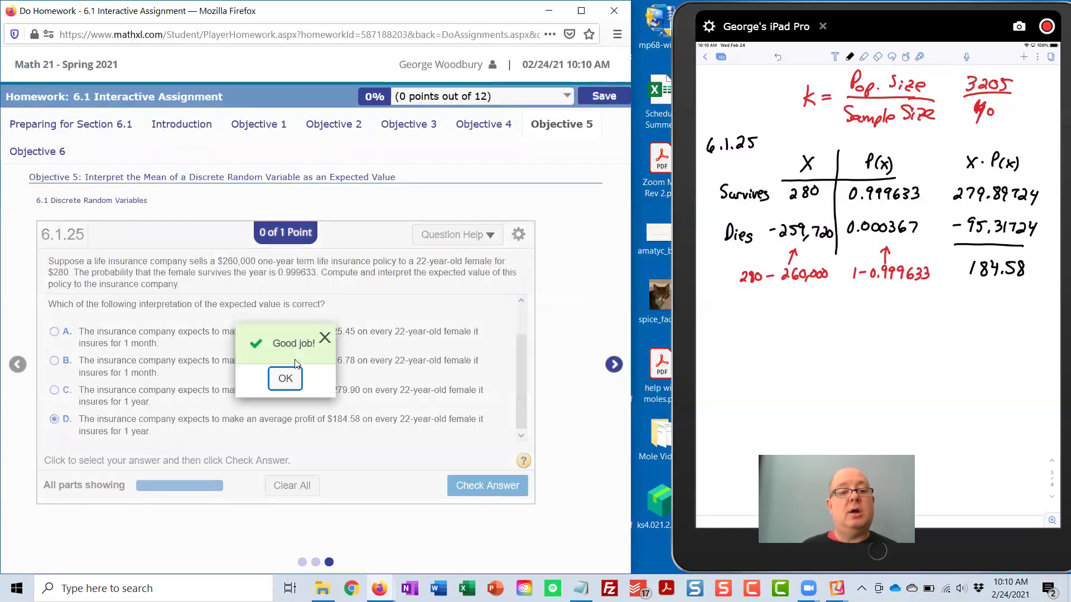
click(285, 378)
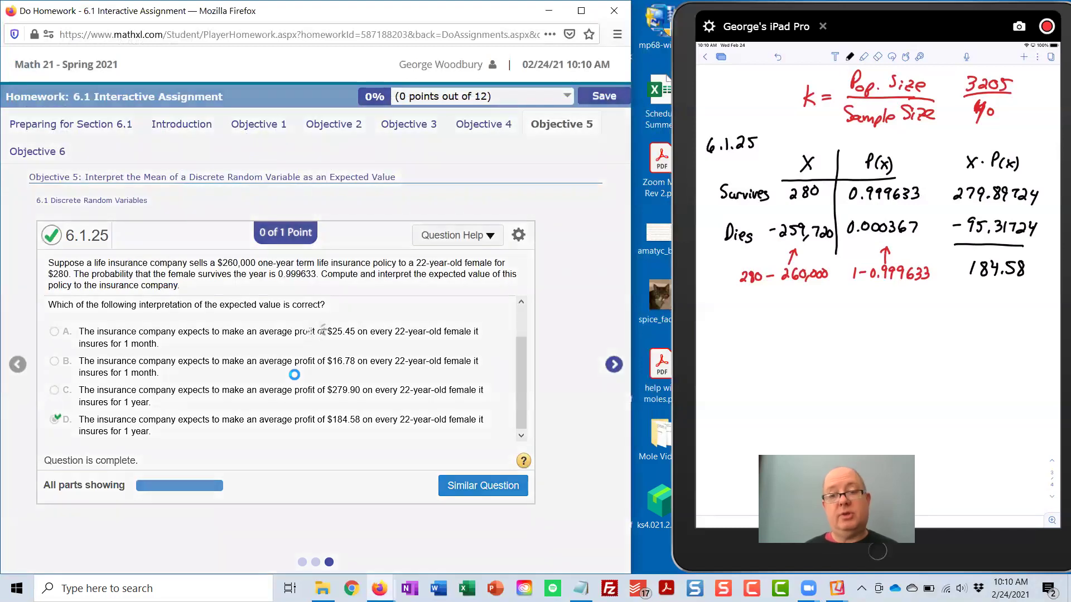